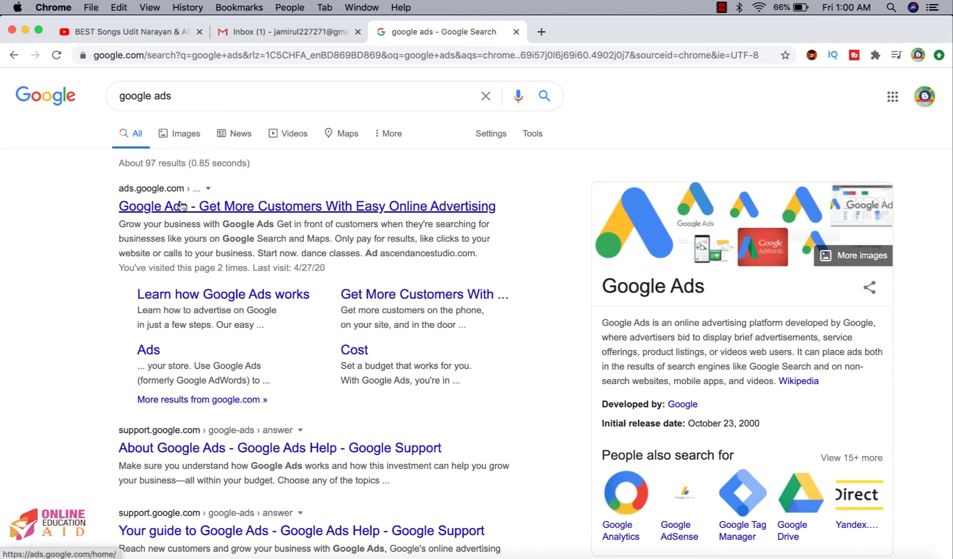
Step: Open the 'Google Ads - Get More Customers With Easy Online Advertising' search result
click(287, 208)
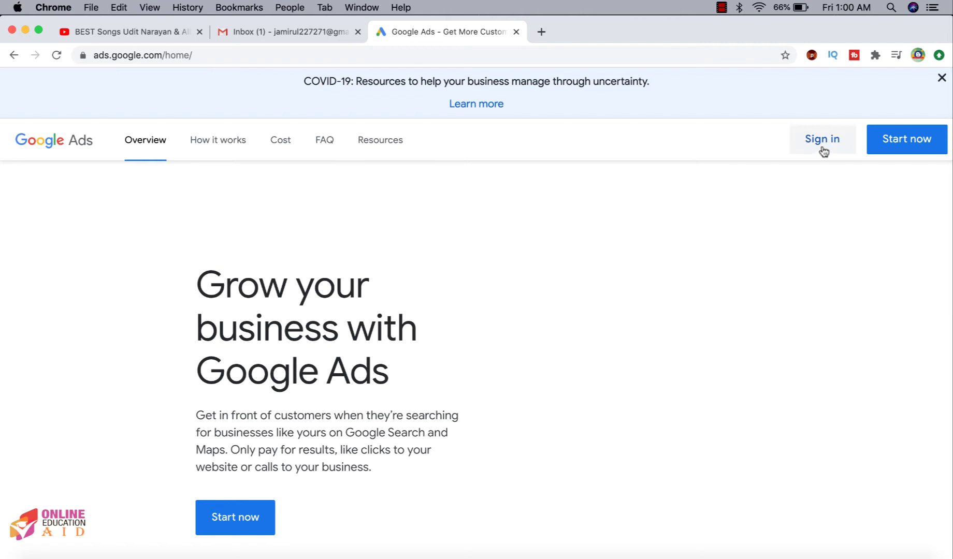
Step: Start Google Ads setup and sign in with the saved Google password
click(896, 145)
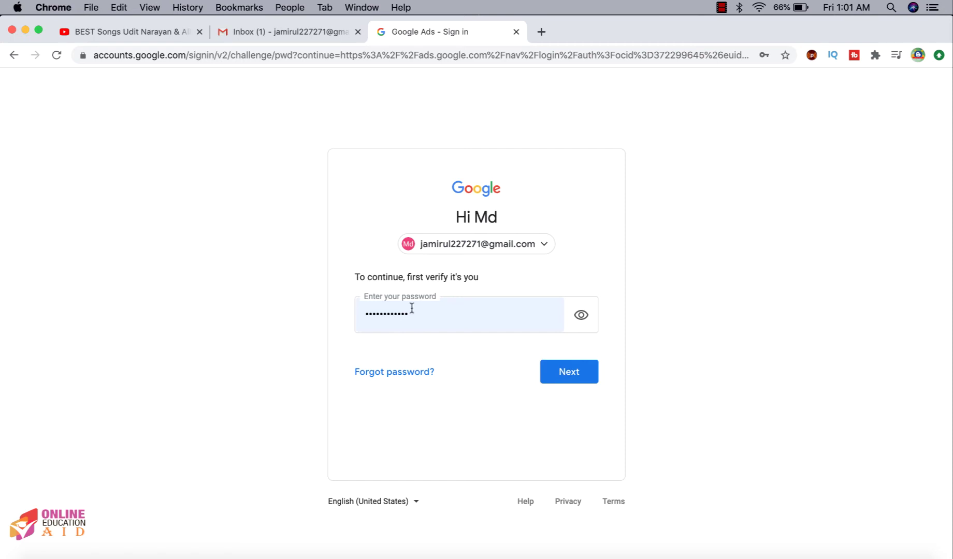
click(578, 374)
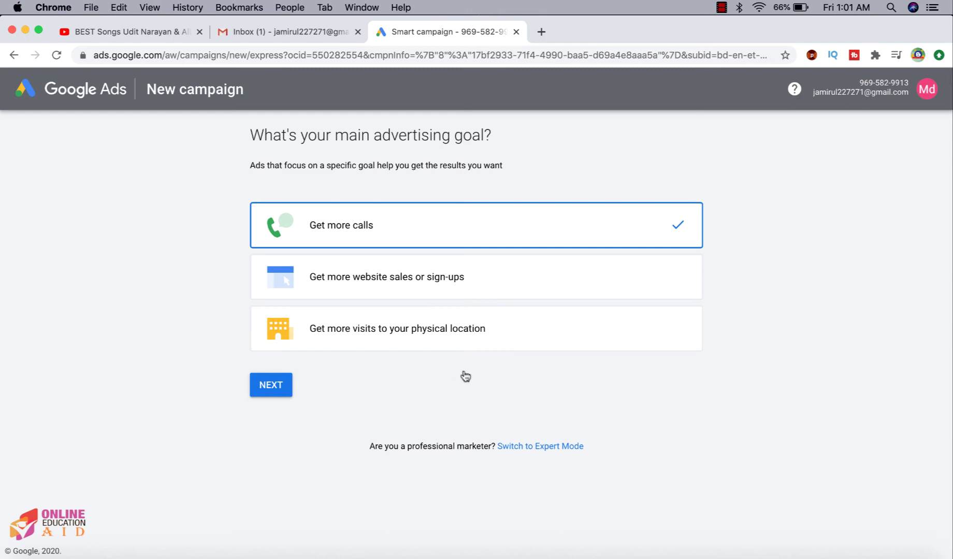
Step: Choose the website sales or sign-ups goal, then enter business name OEA and its shop URL
click(378, 293)
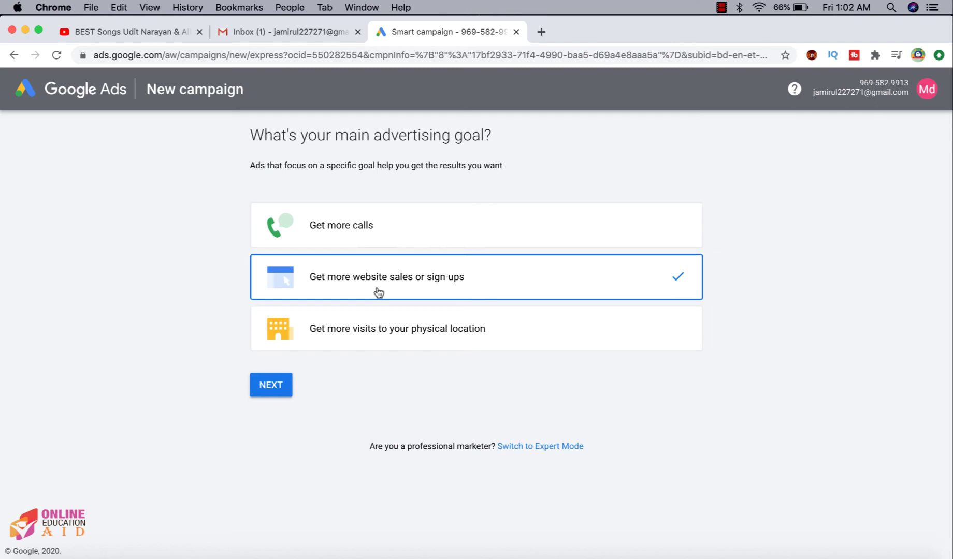
click(267, 390)
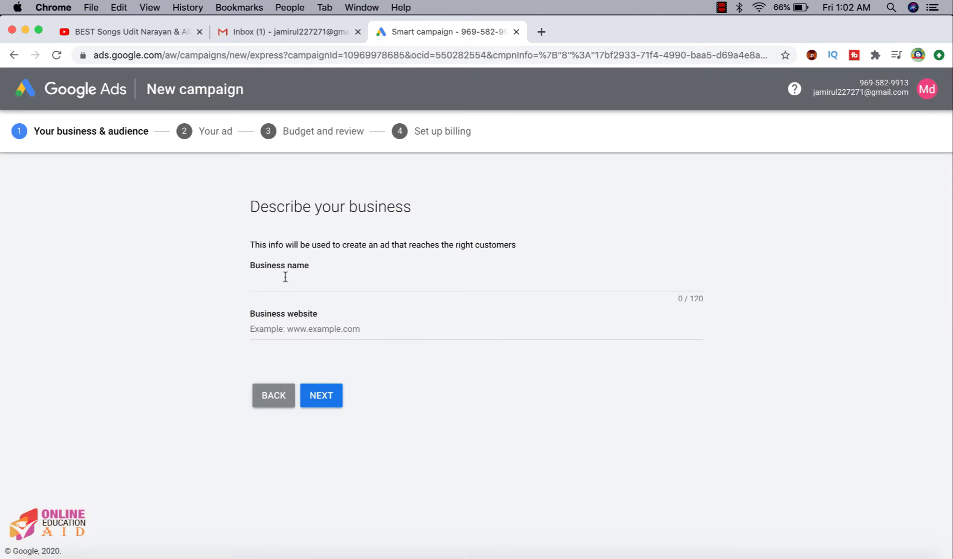
click(284, 277)
text(OEA)
click(314, 327)
text(https://www.onlineeducationaid.com/en/shop/)
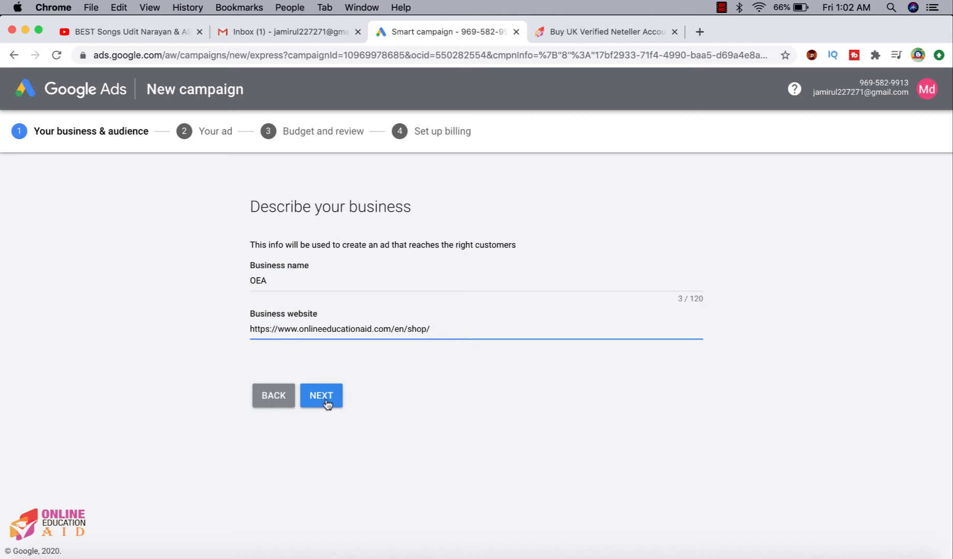
Step: Submit the business details and start adding a keyword theme such as 'vcc'
click(326, 404)
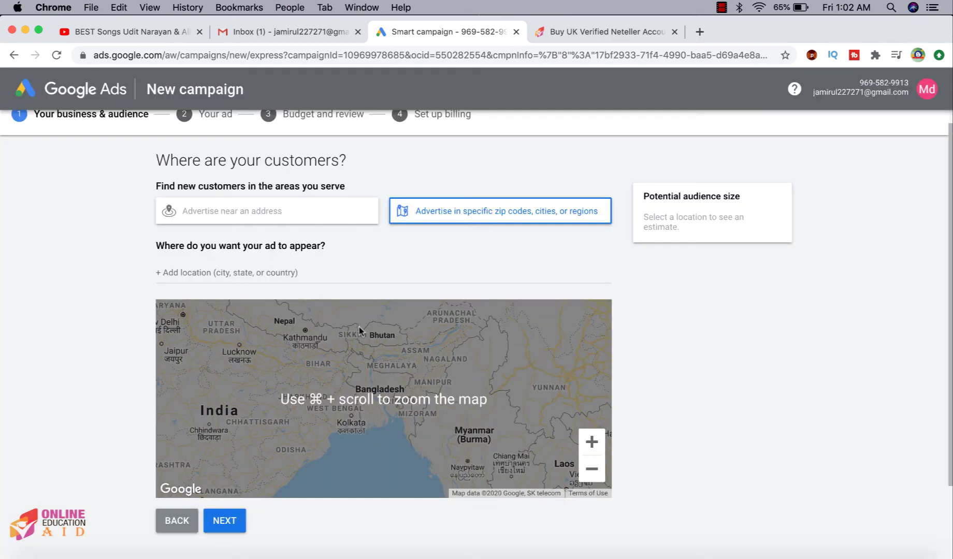
scroll(275, 215, up, 1)
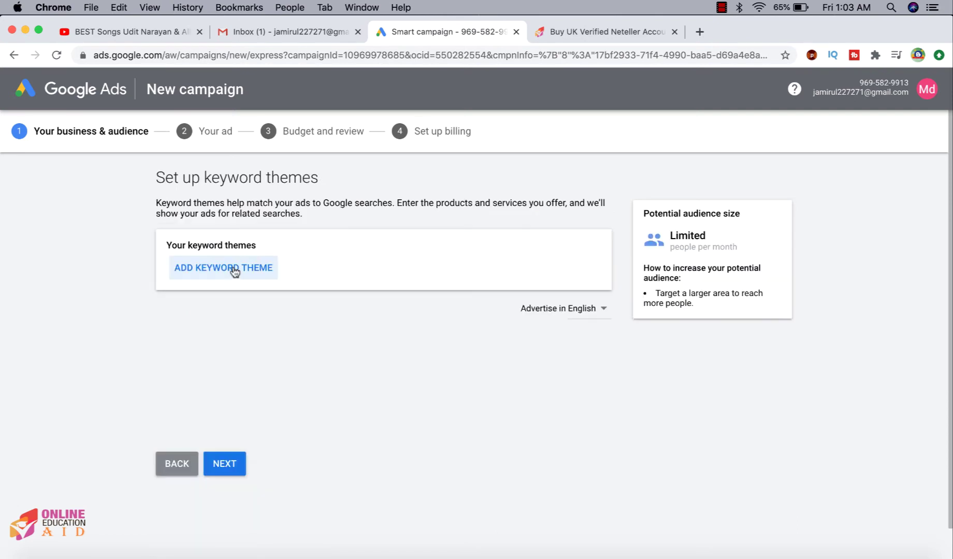
click(233, 267)
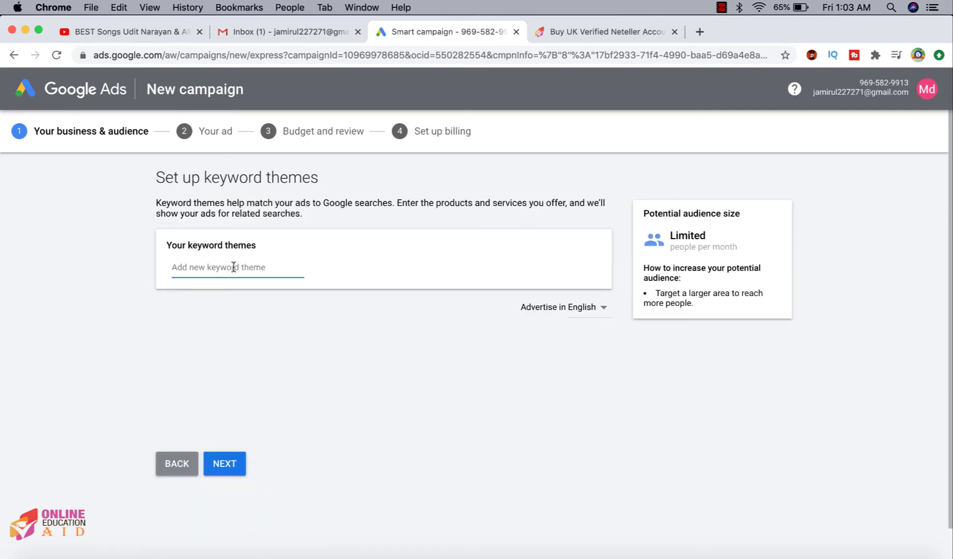
text(vcc)
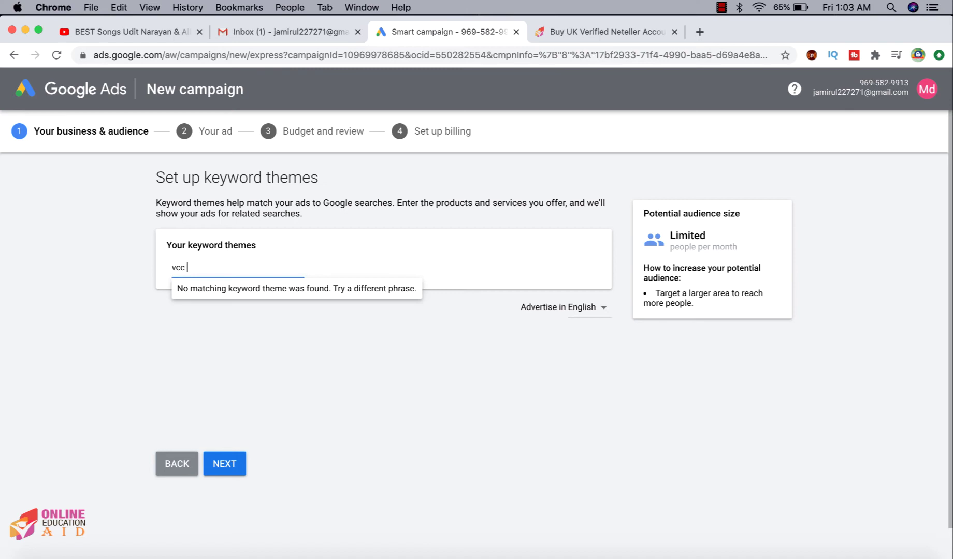
text( for faceb)
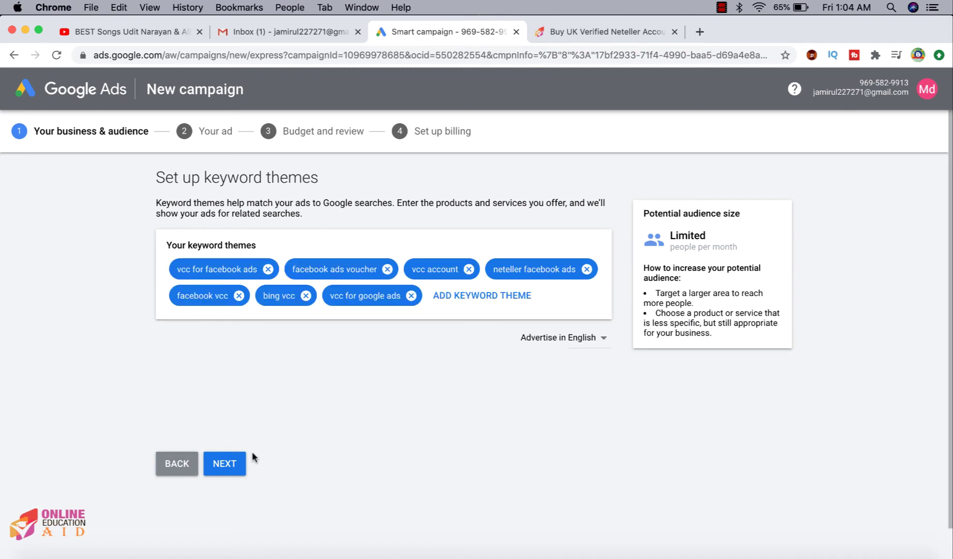
Step: Save the keyword themes and continue from the three-headline, two-description ad to the budget
click(230, 464)
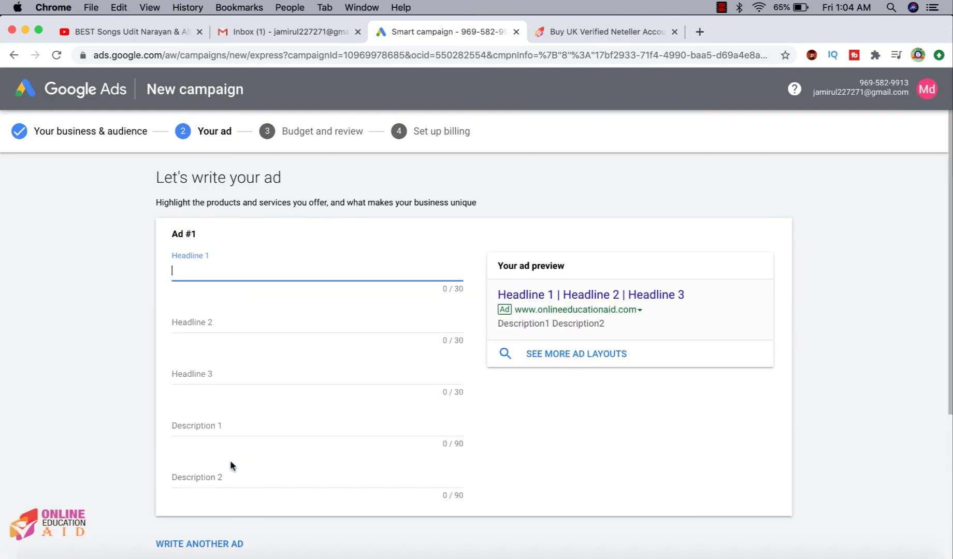
scroll(230, 465, down, 2)
scroll(230, 462, down, 1)
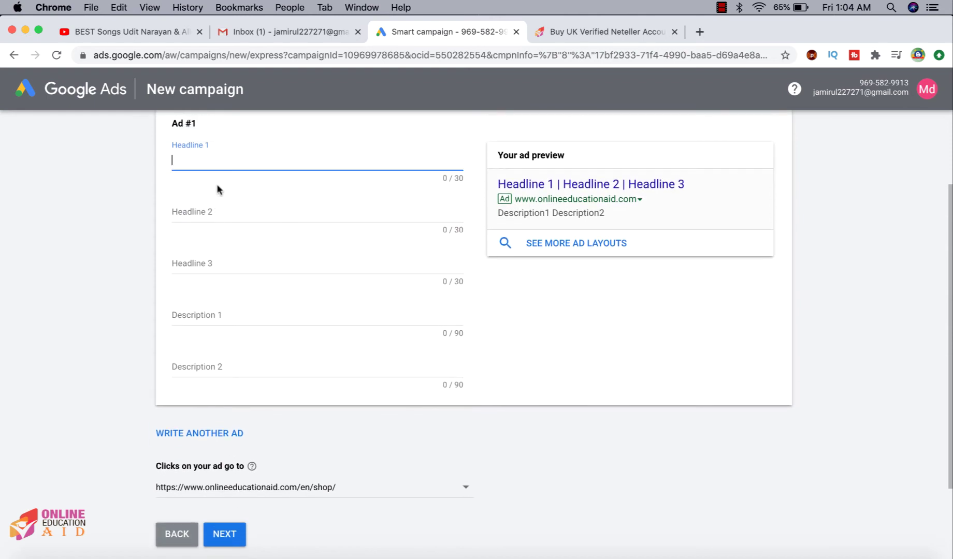
text(Get)
key(Tab)
text(cheap and custom credit card also available)
scroll(375, 450, up, 3)
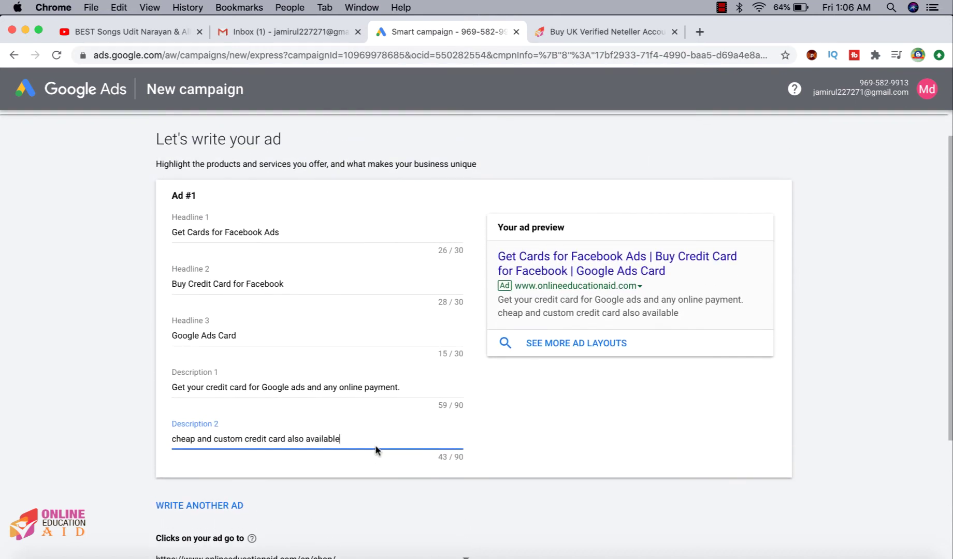
scroll(375, 450, down, 3)
scroll(377, 452, down, 1)
click(226, 477)
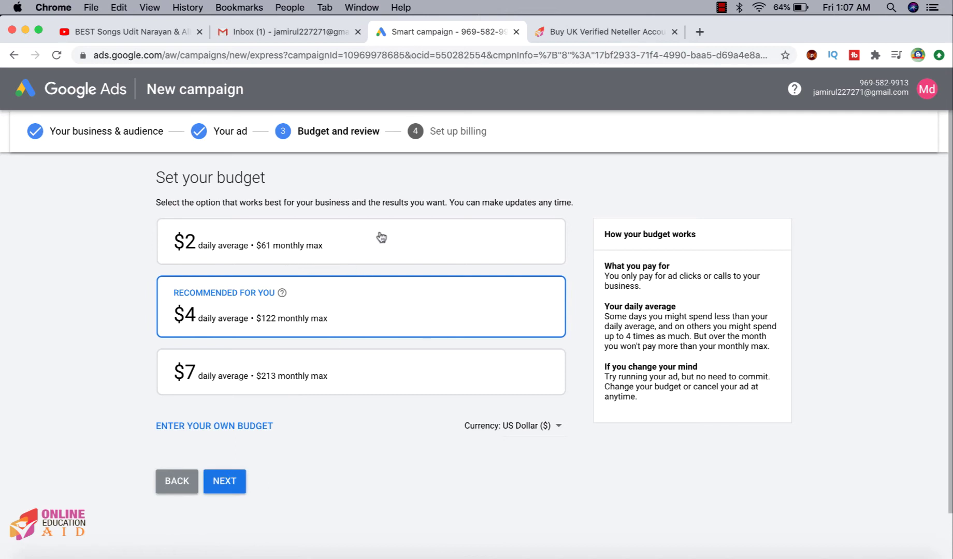
Step: Select the $2 daily average budget and continue to billing
click(270, 251)
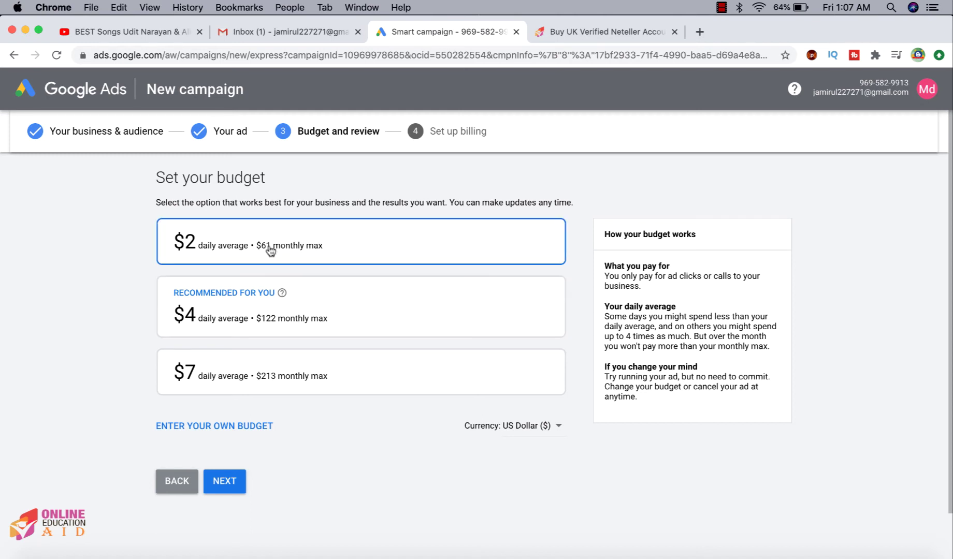
click(226, 482)
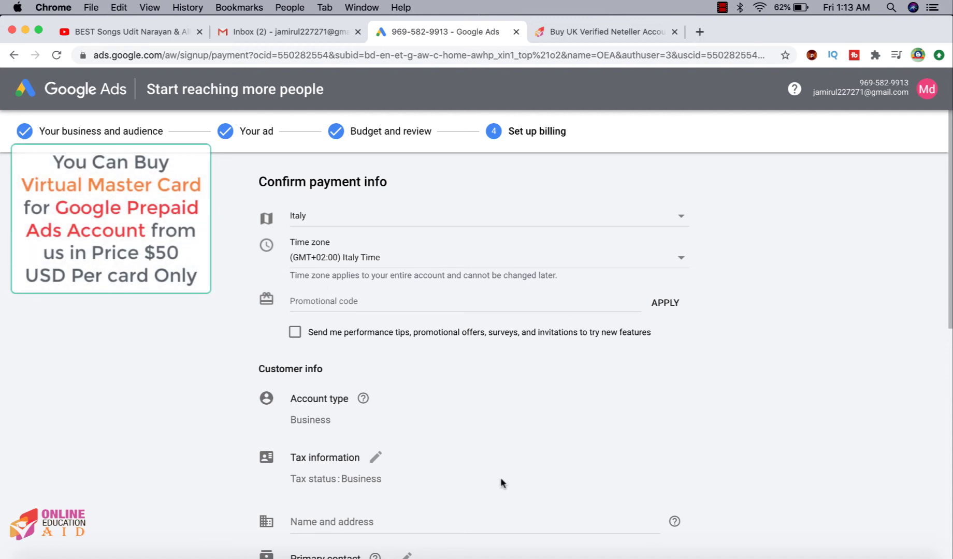
scroll(500, 483, down, 3)
scroll(500, 483, down, 4)
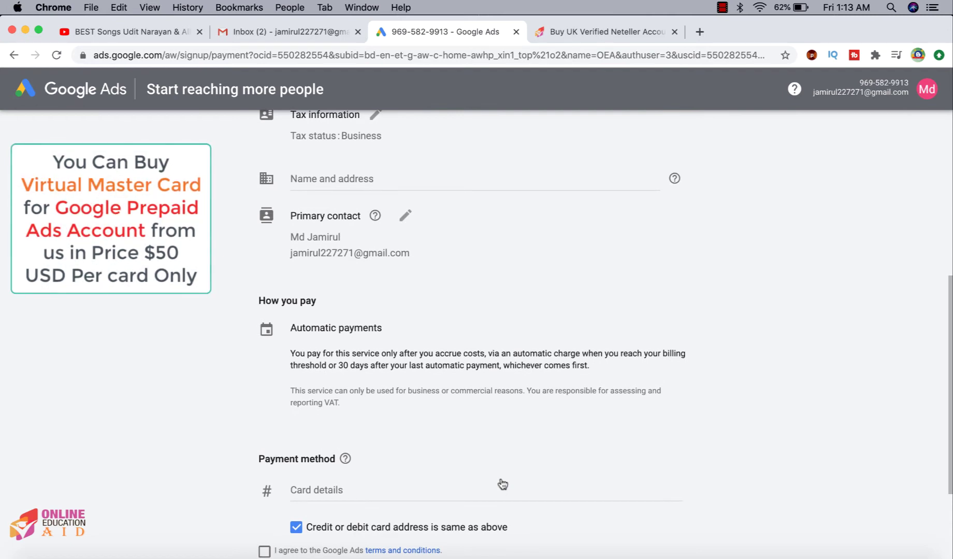
scroll(502, 484, up, 3)
scroll(500, 484, up, 3)
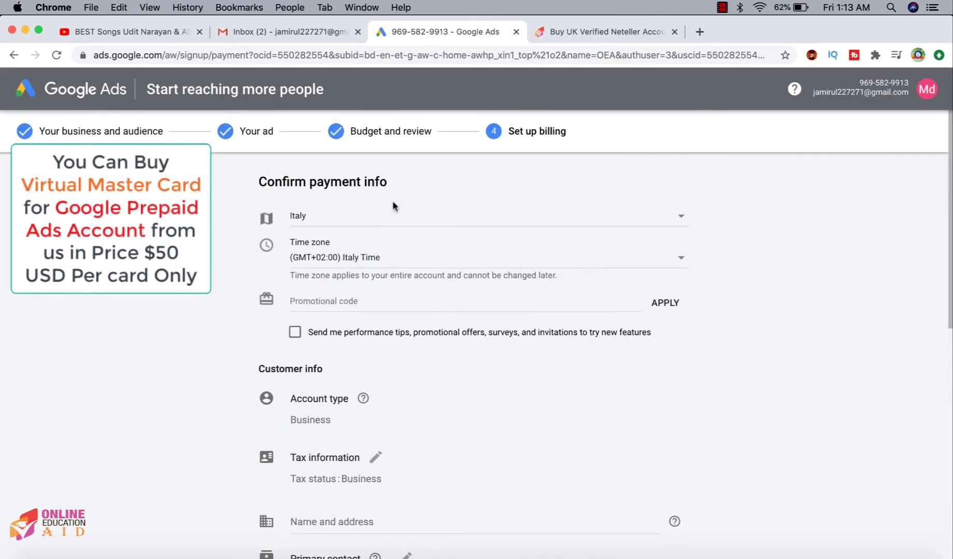
Step: Change the billing country, set account type to Individual, and choose manual payments
click(360, 220)
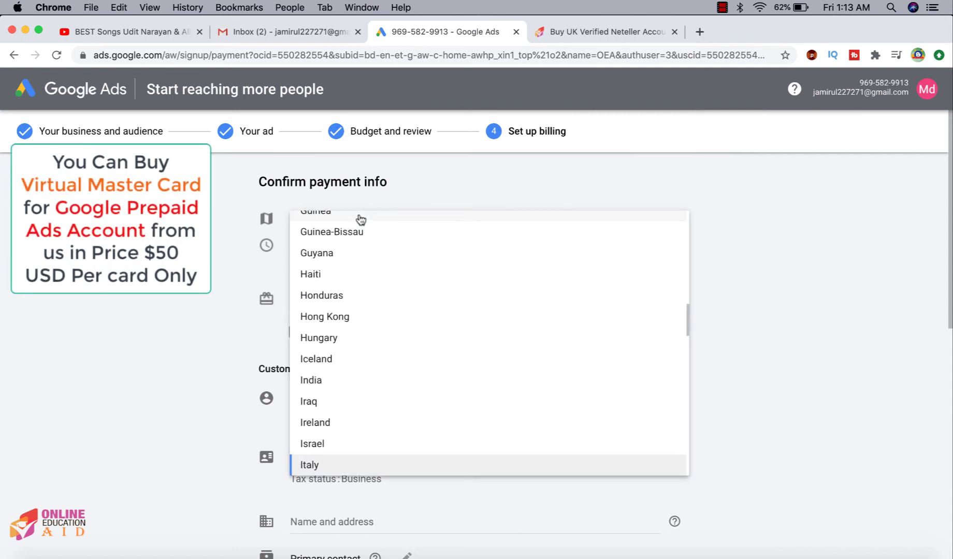
click(318, 386)
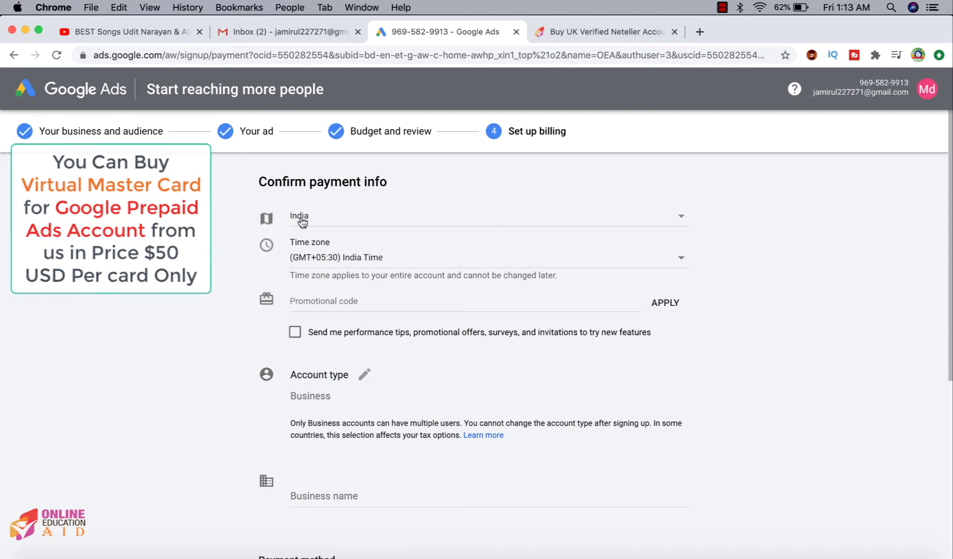
click(364, 379)
click(351, 404)
click(341, 378)
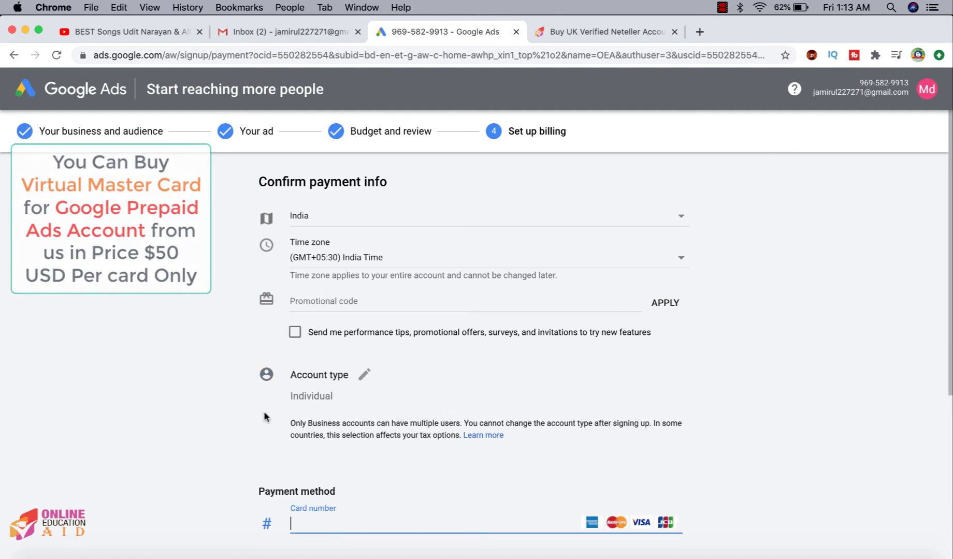
scroll(263, 410, down, 3)
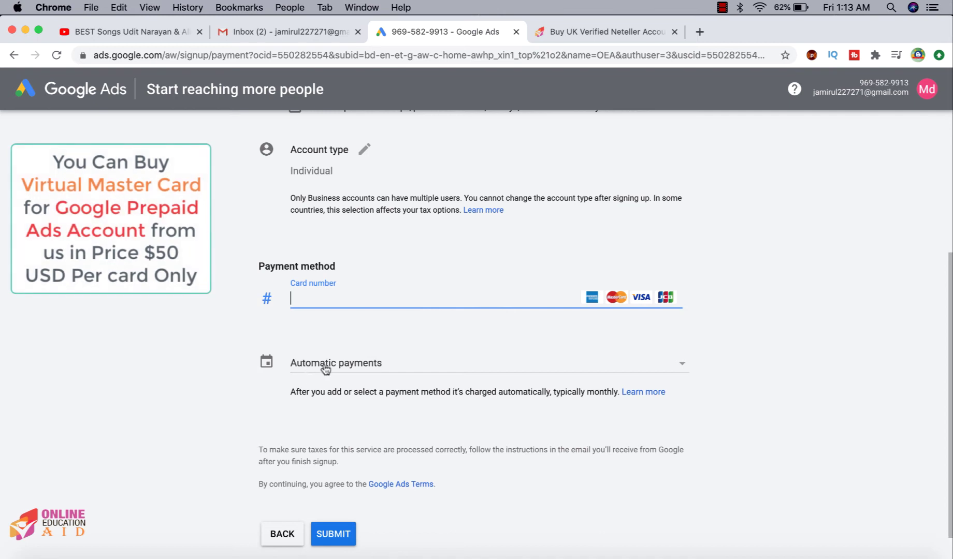
click(347, 364)
click(359, 387)
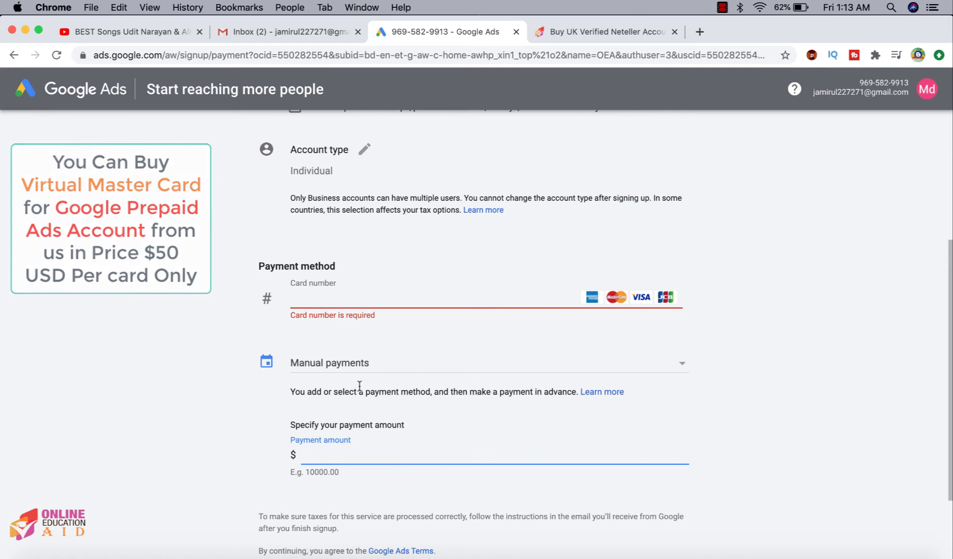
text(10)
Step: Edit the saved Mastercard ending 1982 and enter a $10 payment amount
click(698, 424)
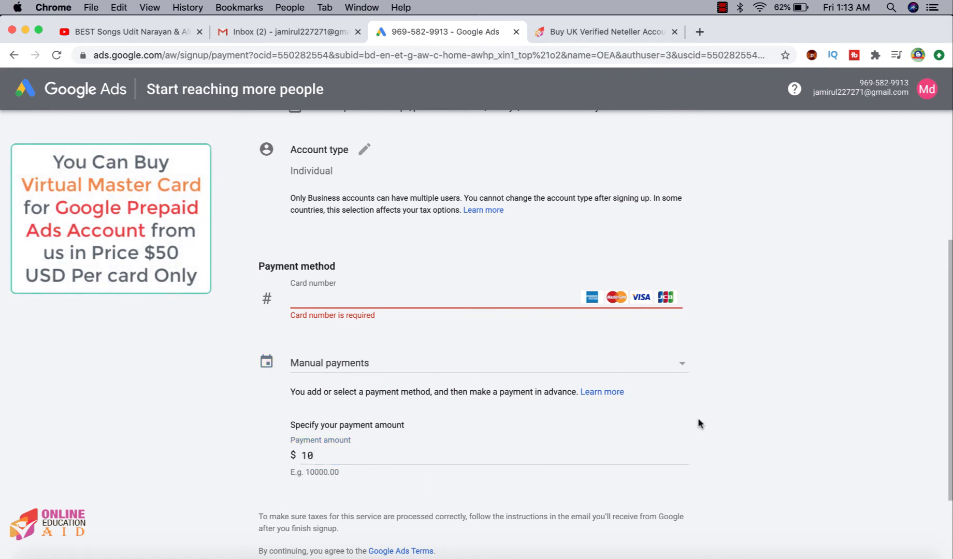
scroll(697, 424, down, 3)
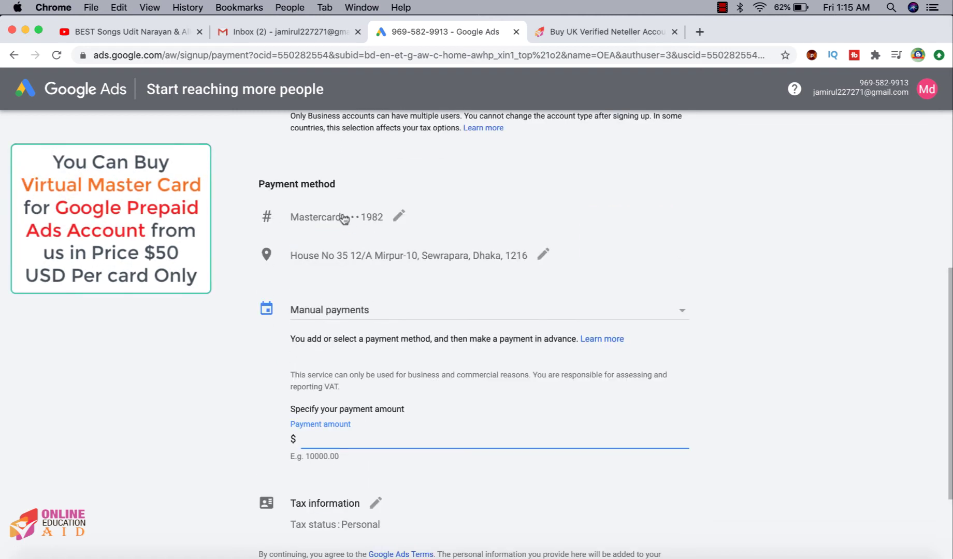
click(399, 218)
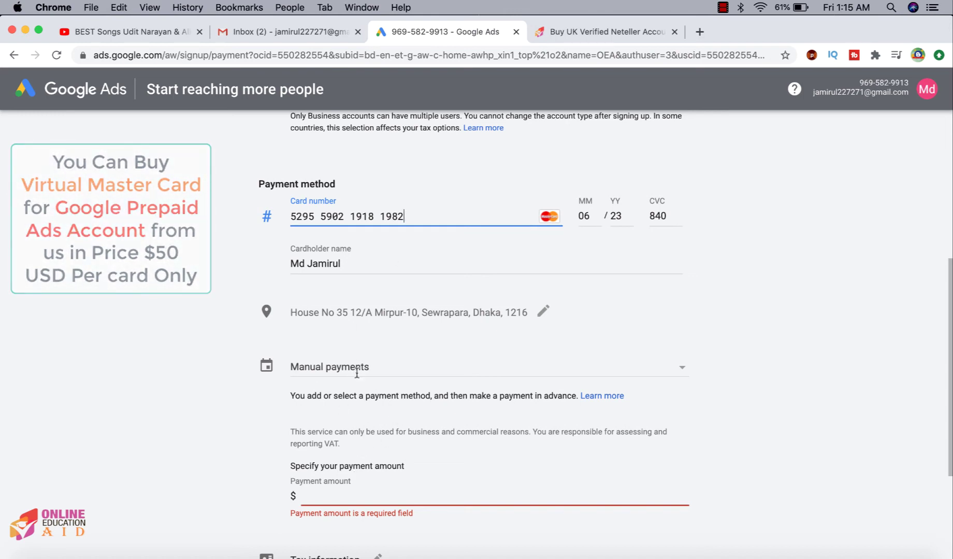
click(326, 496)
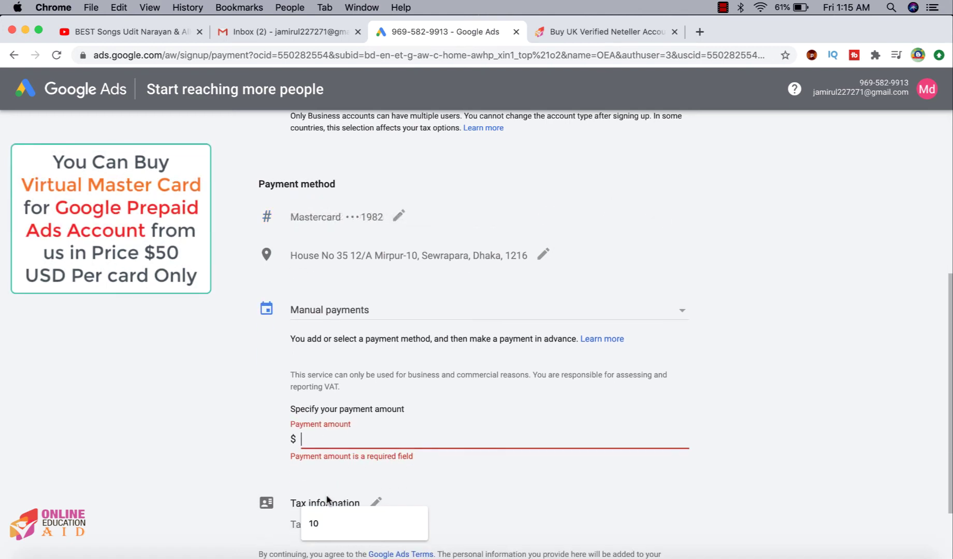
text(10)
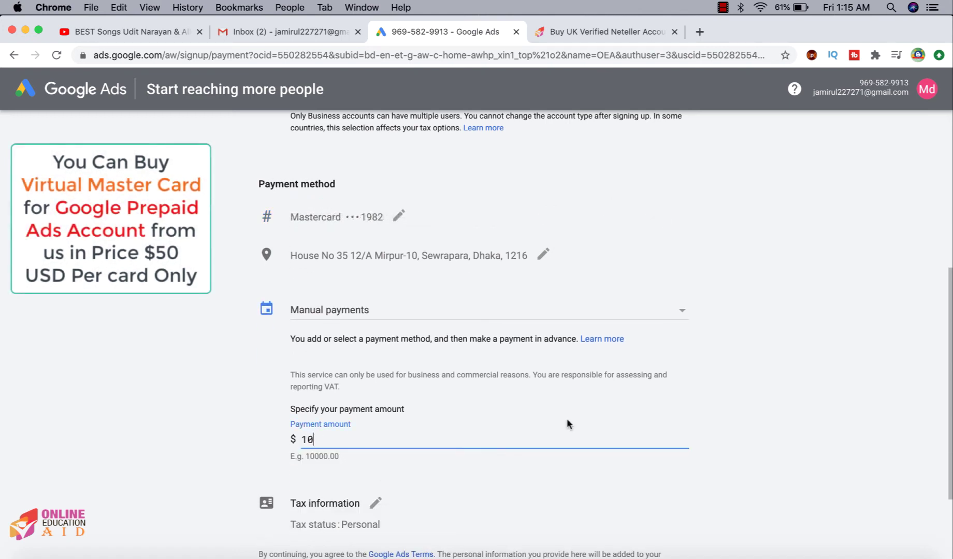
click(754, 407)
scroll(754, 407, down, 3)
scroll(753, 407, up, 3)
scroll(754, 408, up, 5)
scroll(754, 407, down, 1)
scroll(754, 408, up, 1)
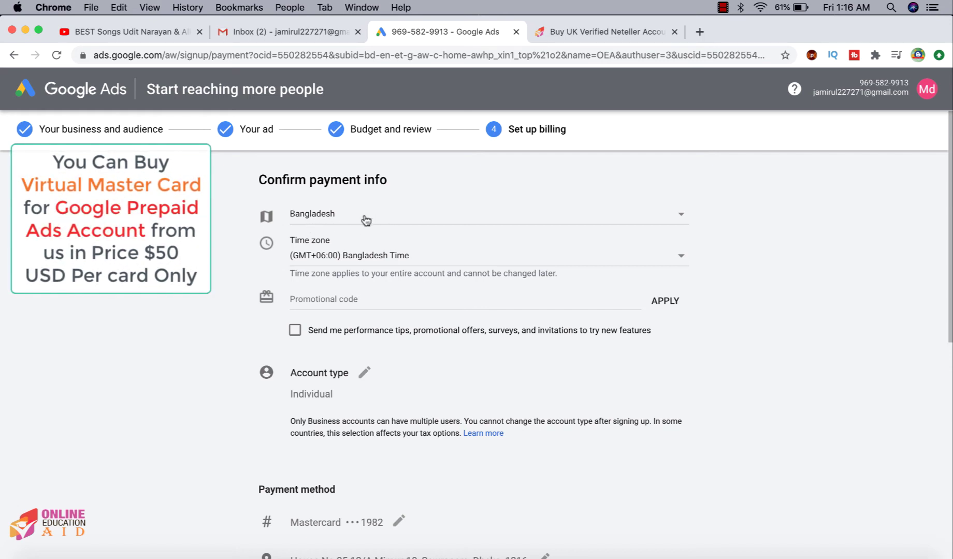
scroll(492, 370, down, 3)
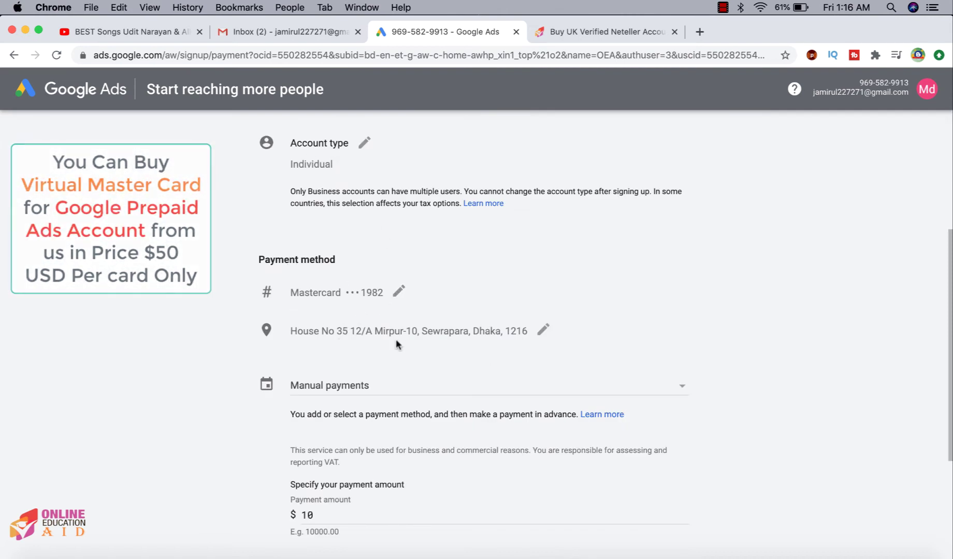
scroll(525, 363, down, 1)
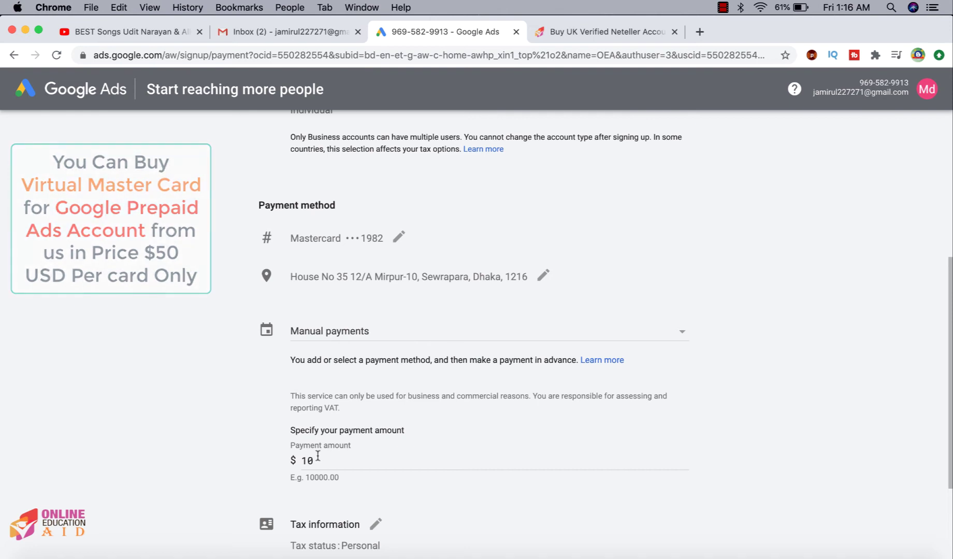
scroll(325, 460, down, 3)
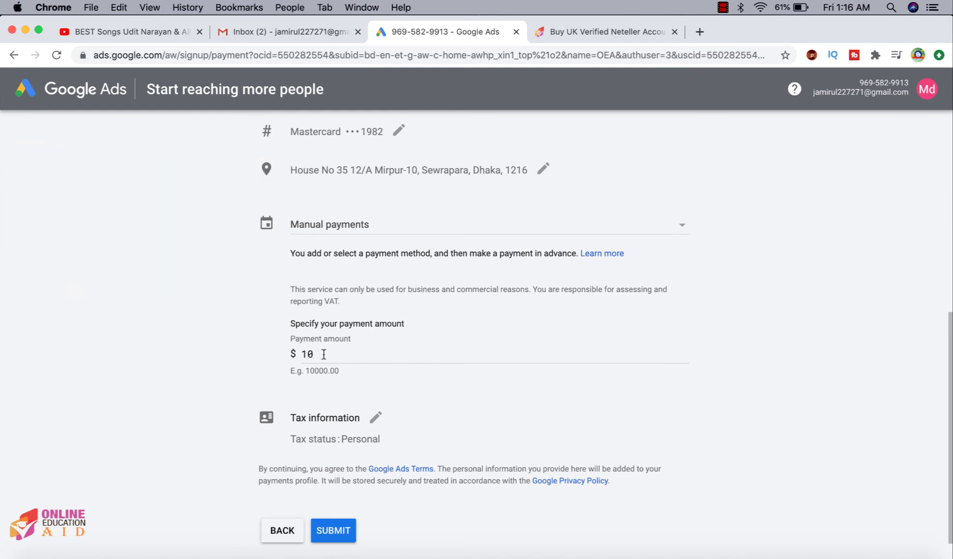
Step: Submit the Confirm payment info form to reach the 'Congrats! You're all done' page
click(336, 530)
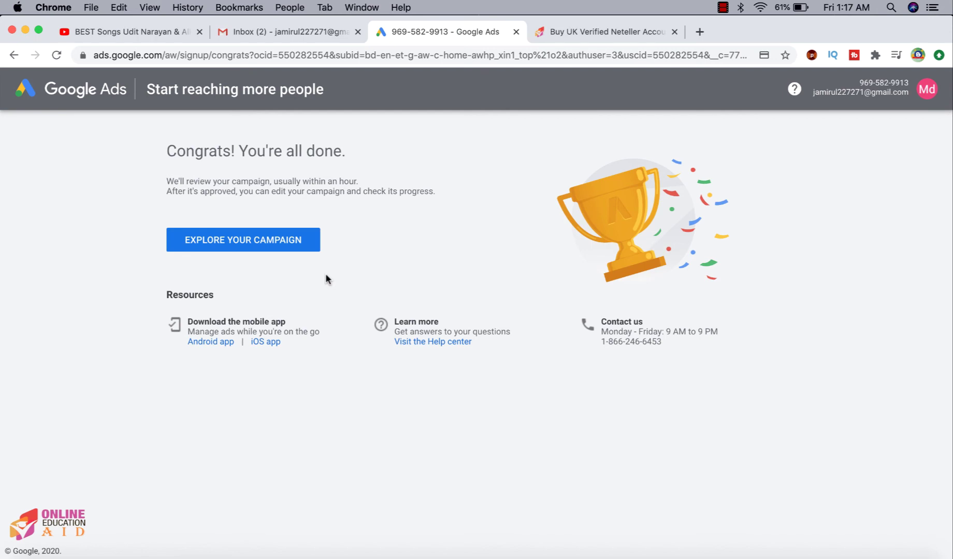
Step: View the pending campaign overview, dismiss the insights notice, and open the Settings wrench menu
click(249, 244)
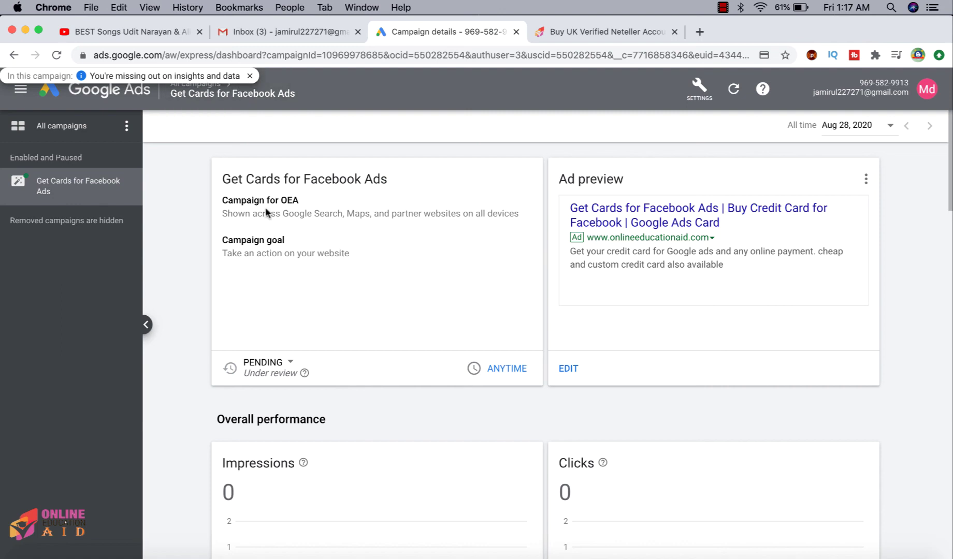
click(250, 76)
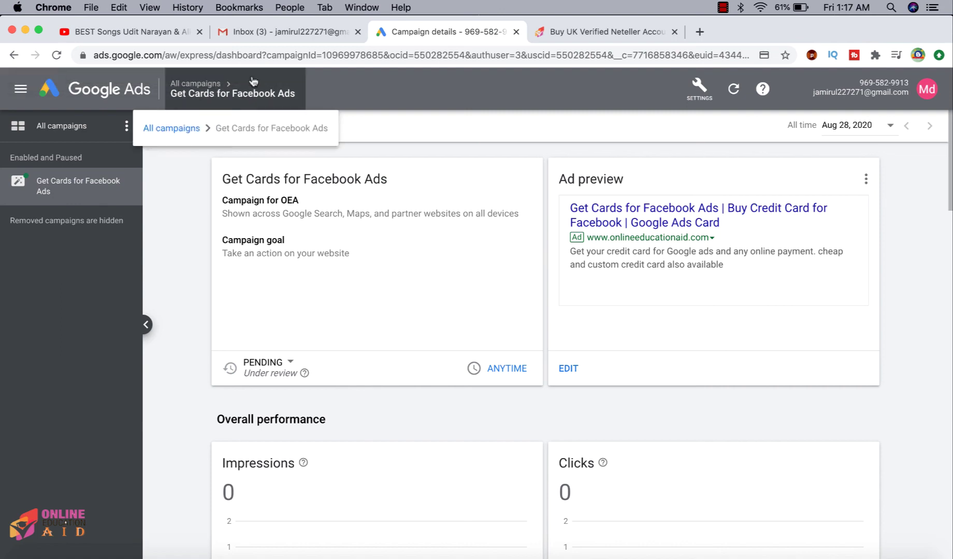
scroll(553, 298, down, 2)
scroll(553, 299, up, 2)
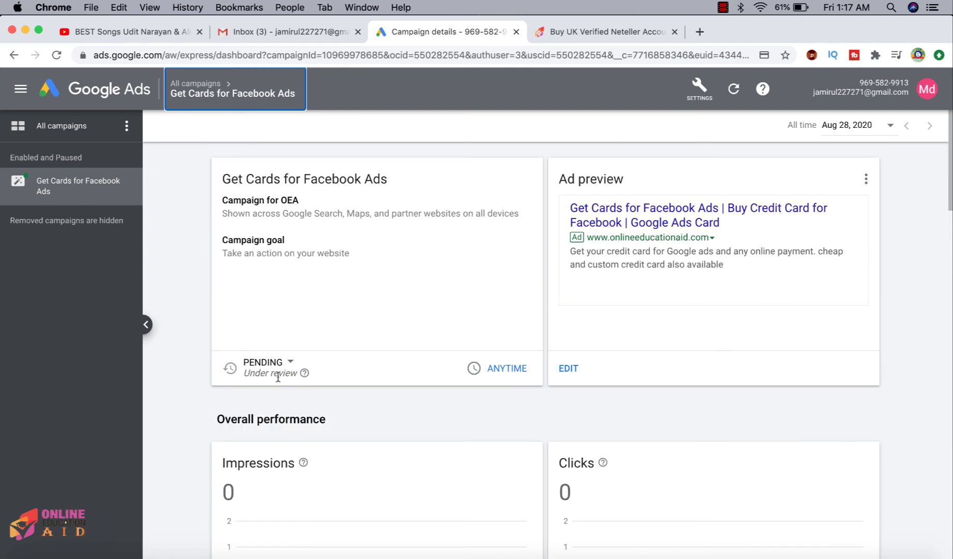
click(702, 93)
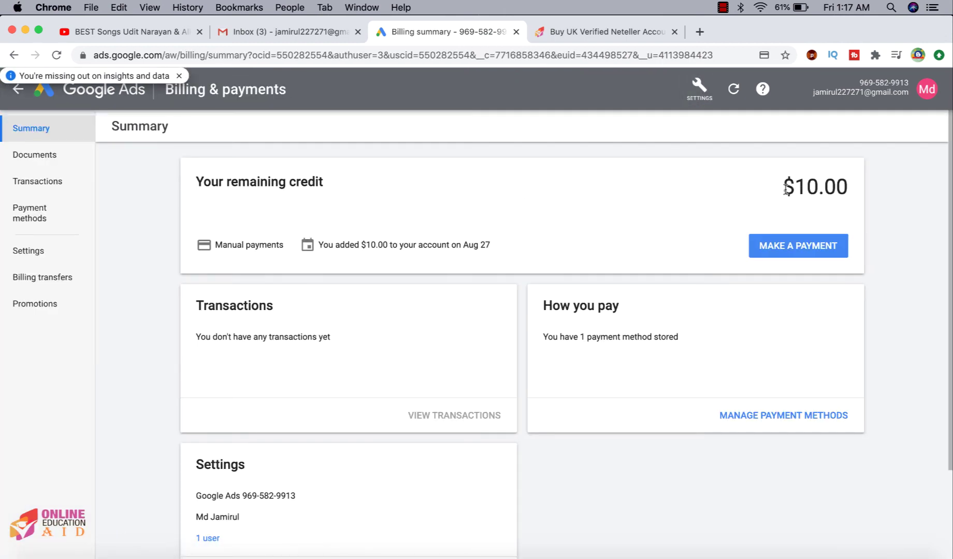
Step: Check the $10.00 remaining credit, then open Manage payment methods to see Mastercard 1982
drag(782, 190, 850, 196)
click(886, 236)
click(760, 415)
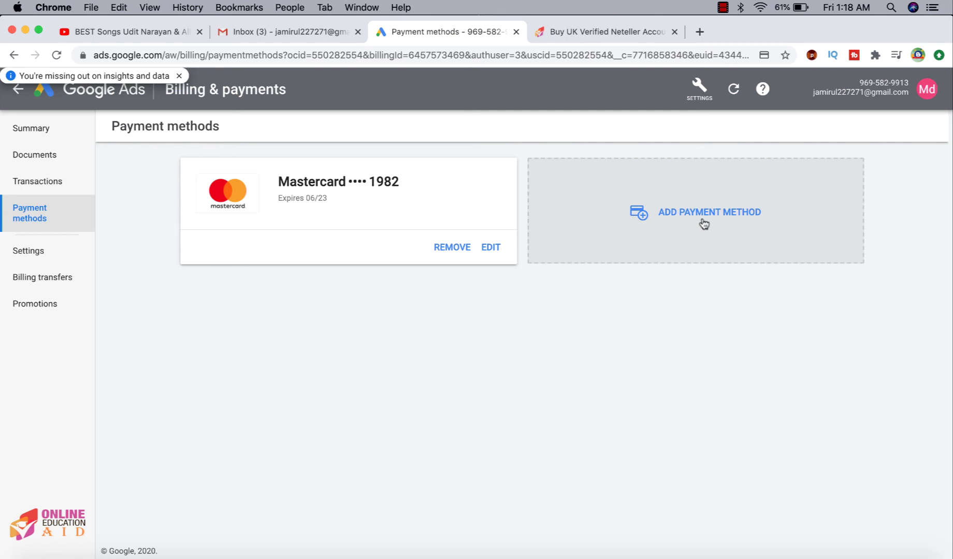
Step: Go back to the billing summary showing $10.00 remaining credit
click(41, 131)
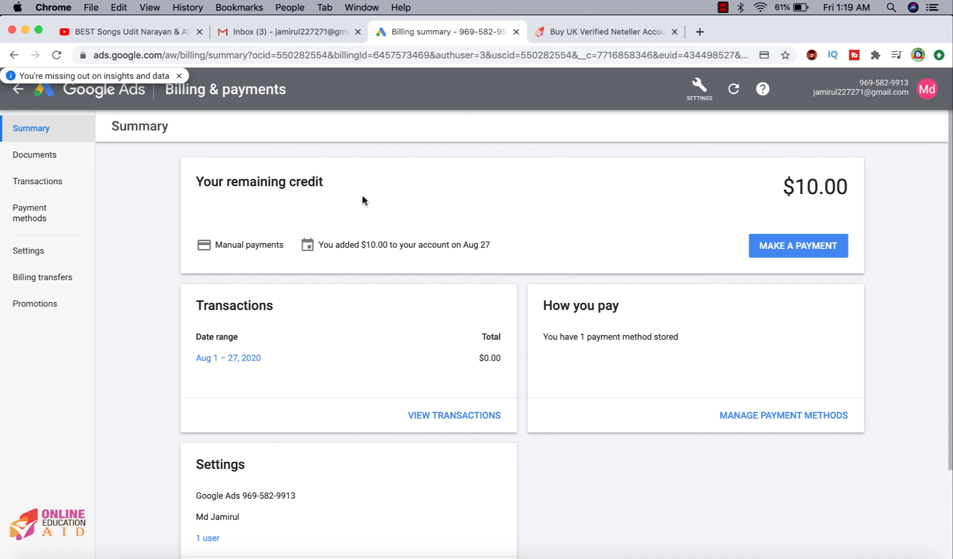
Step: Dismiss the insights notice and return to the 'Get Cards for Facebook Ads' campaign page
click(179, 76)
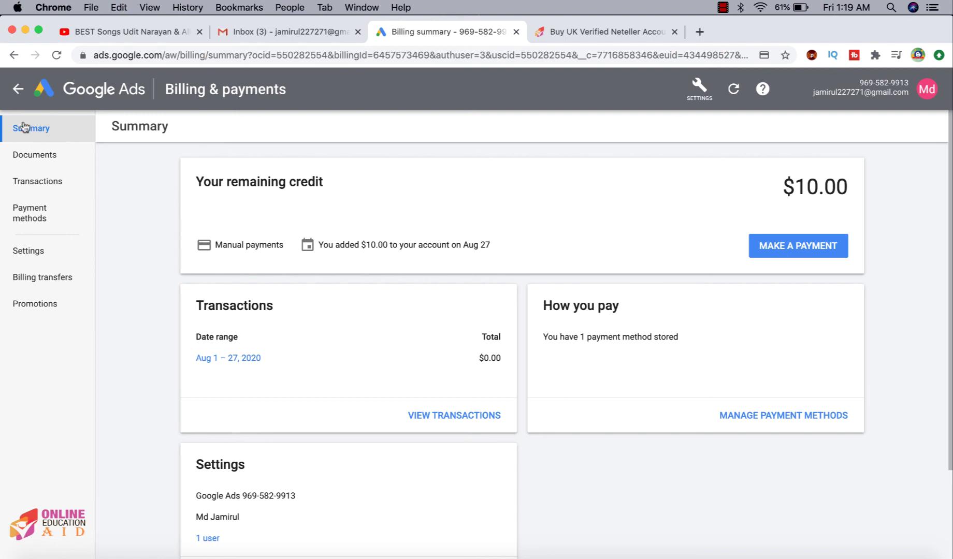
click(17, 88)
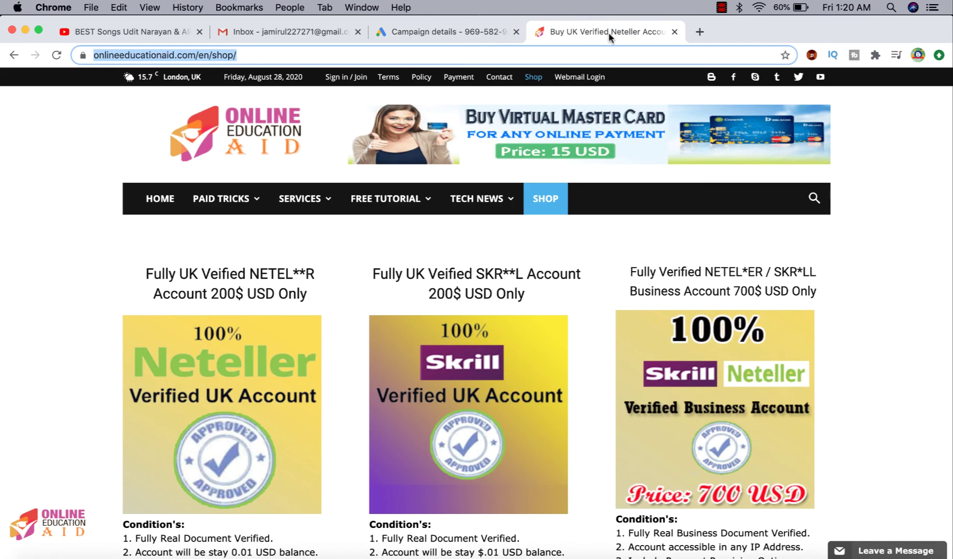
click(607, 32)
scroll(688, 327, down, 10)
scroll(688, 327, down, 10)
scroll(688, 327, down, 3)
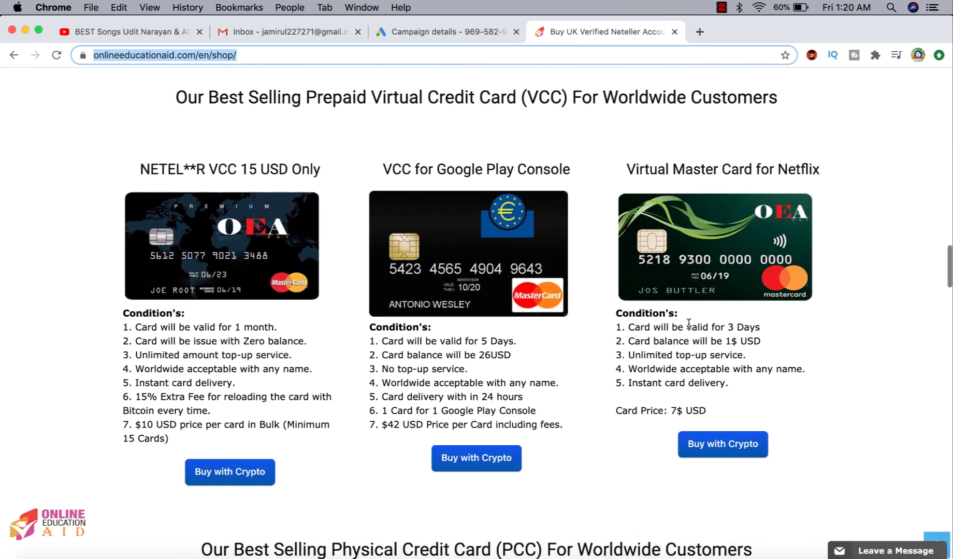
scroll(688, 325, down, 2)
scroll(688, 325, down, 3)
scroll(688, 325, down, 5)
scroll(689, 324, down, 4)
scroll(689, 324, down, 2)
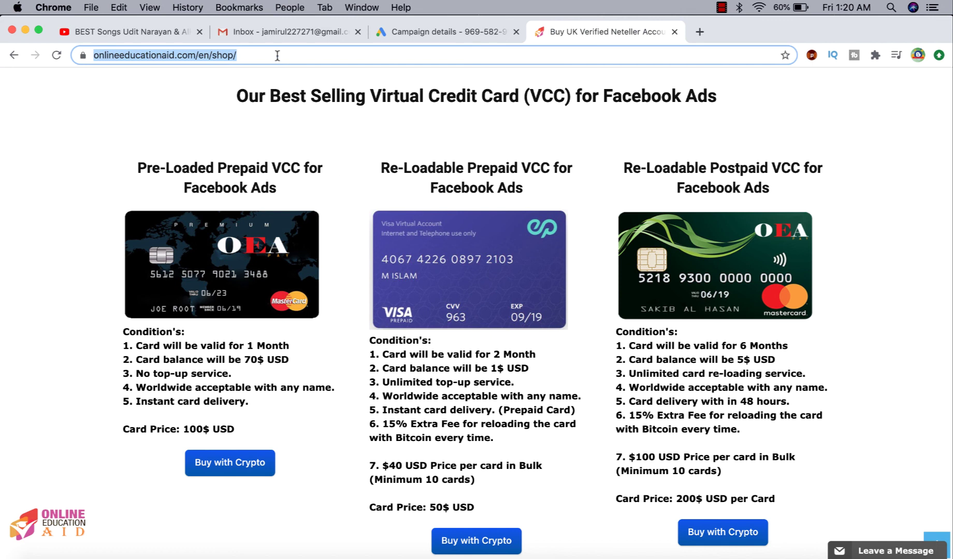
click(251, 54)
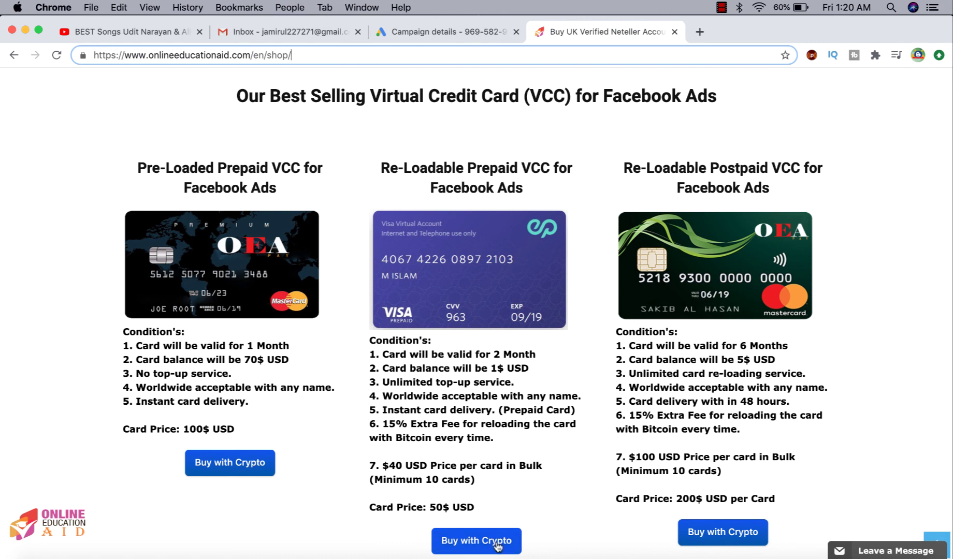
click(482, 544)
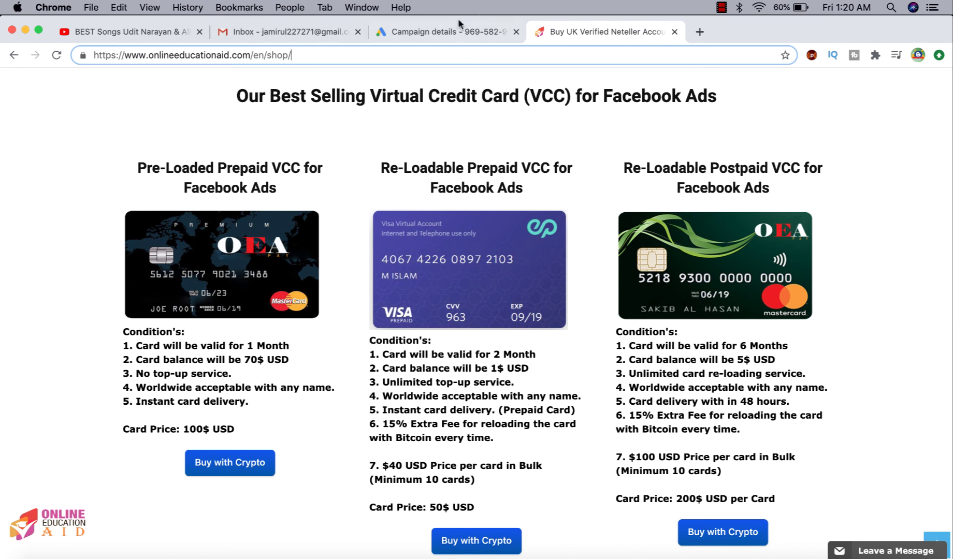
click(452, 33)
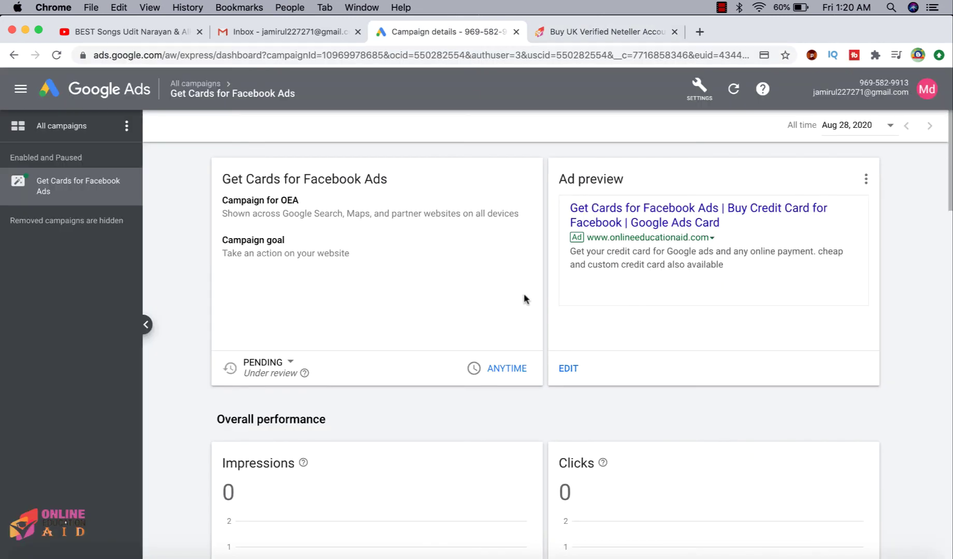